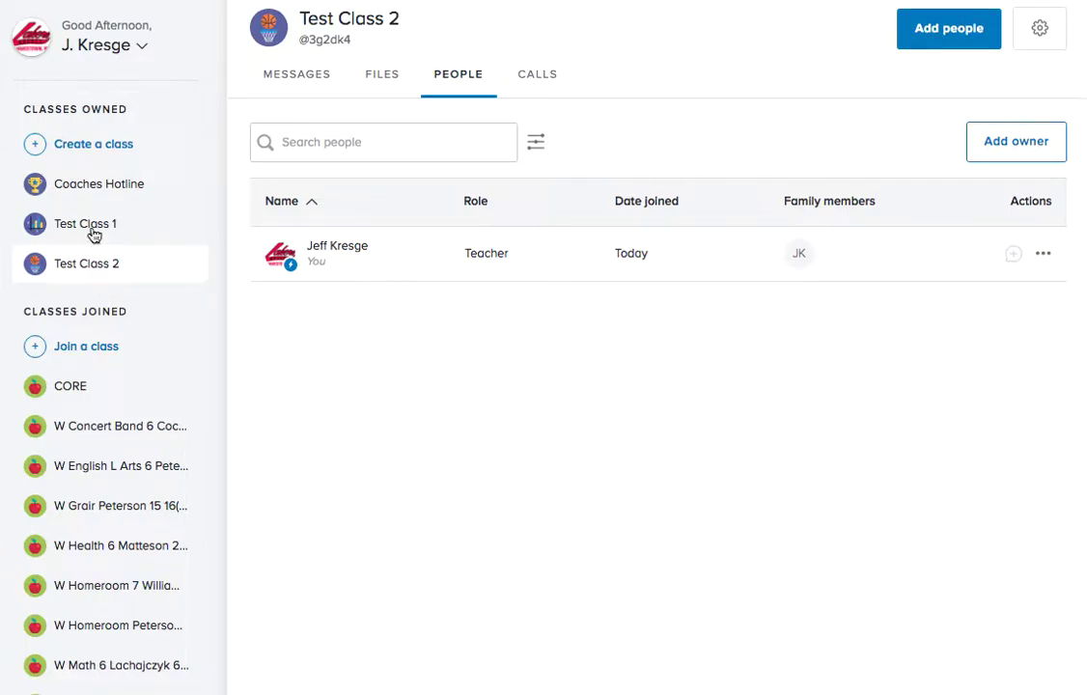
# Open Test Class 1 from the Classes Owned sidebar to see its messages.
pyautogui.click(94, 232)
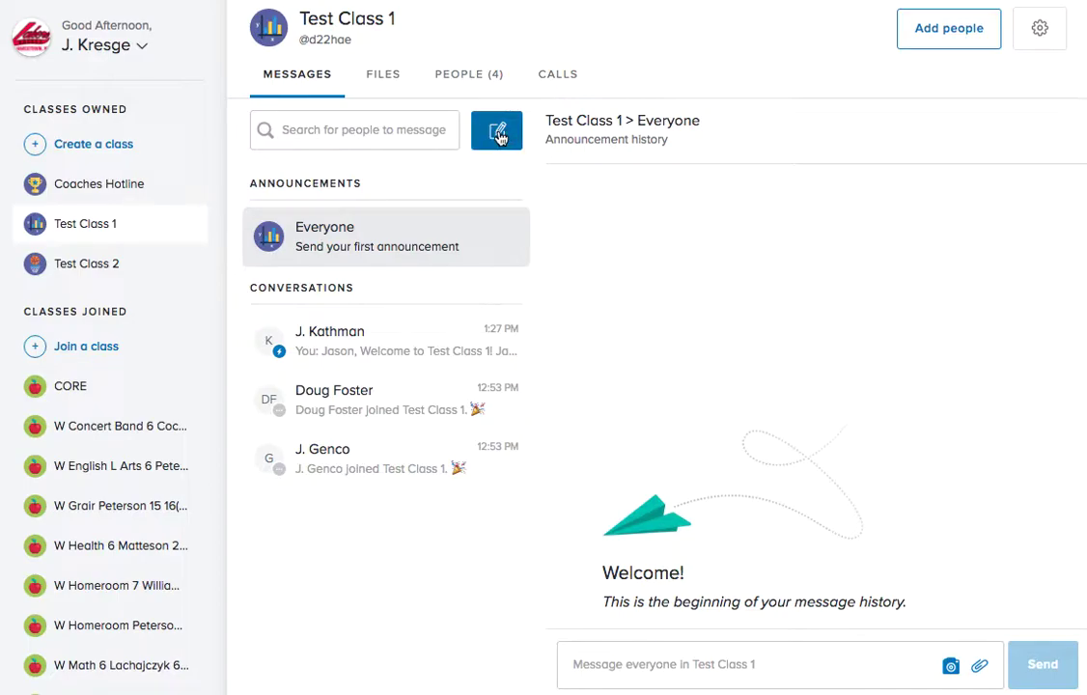
# Start a new message and uncheck the preselected Test Class 1 recipient.
pyautogui.click(498, 134)
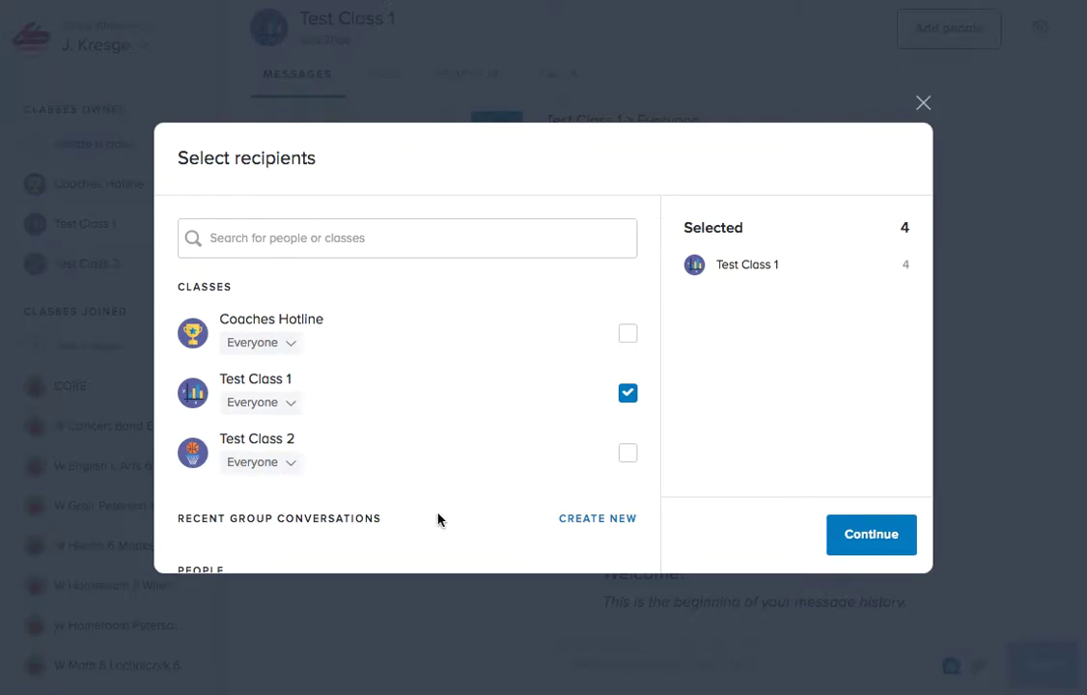
pyautogui.click(625, 397)
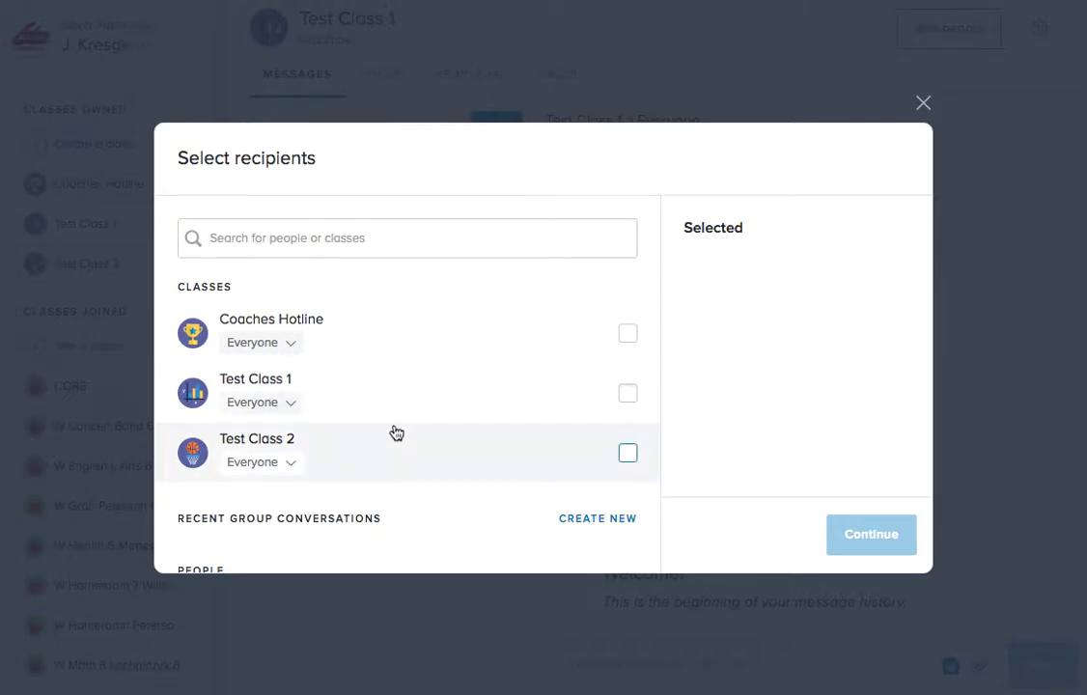
pyautogui.scroll(-10, 380, 404)
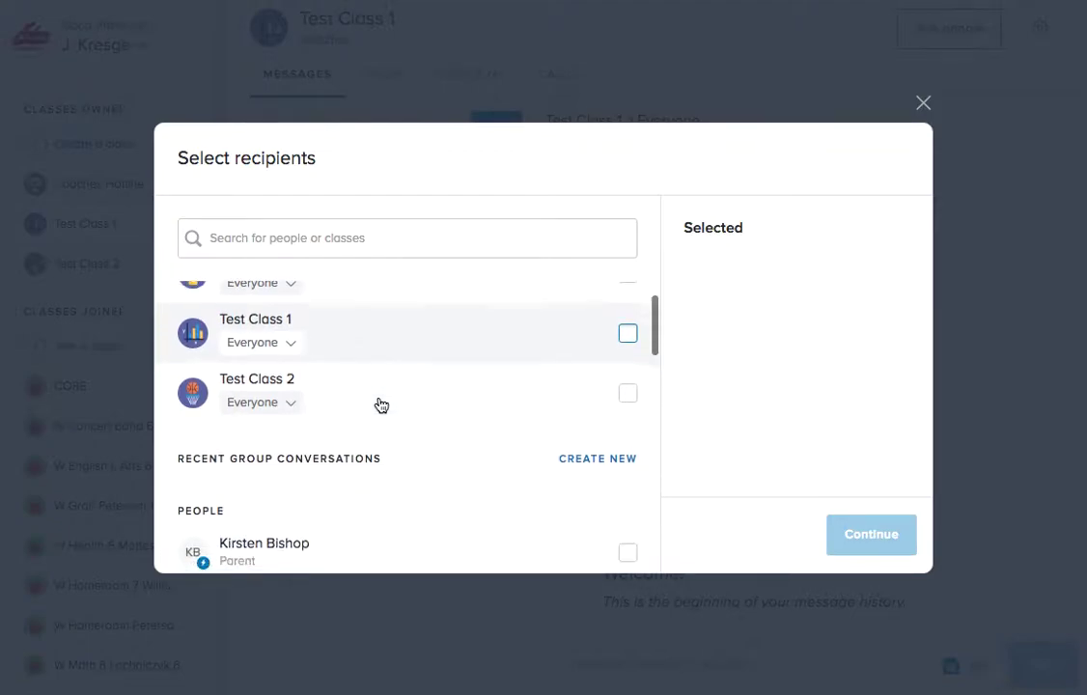
pyautogui.scroll(-3, 380, 404)
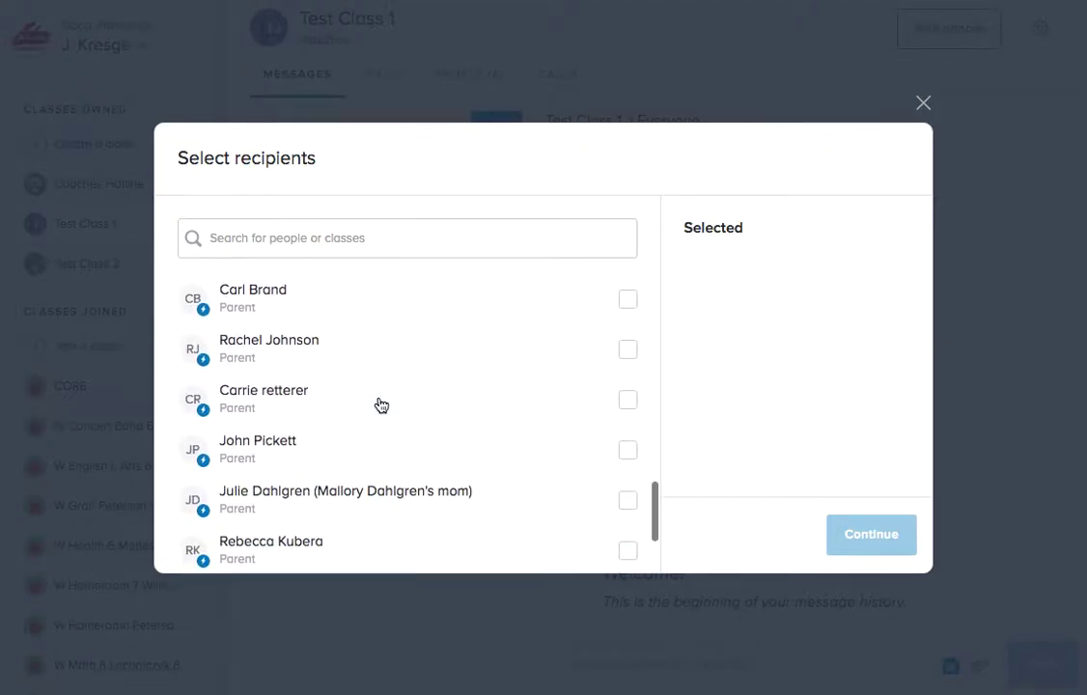
pyautogui.scroll(12, 380, 404)
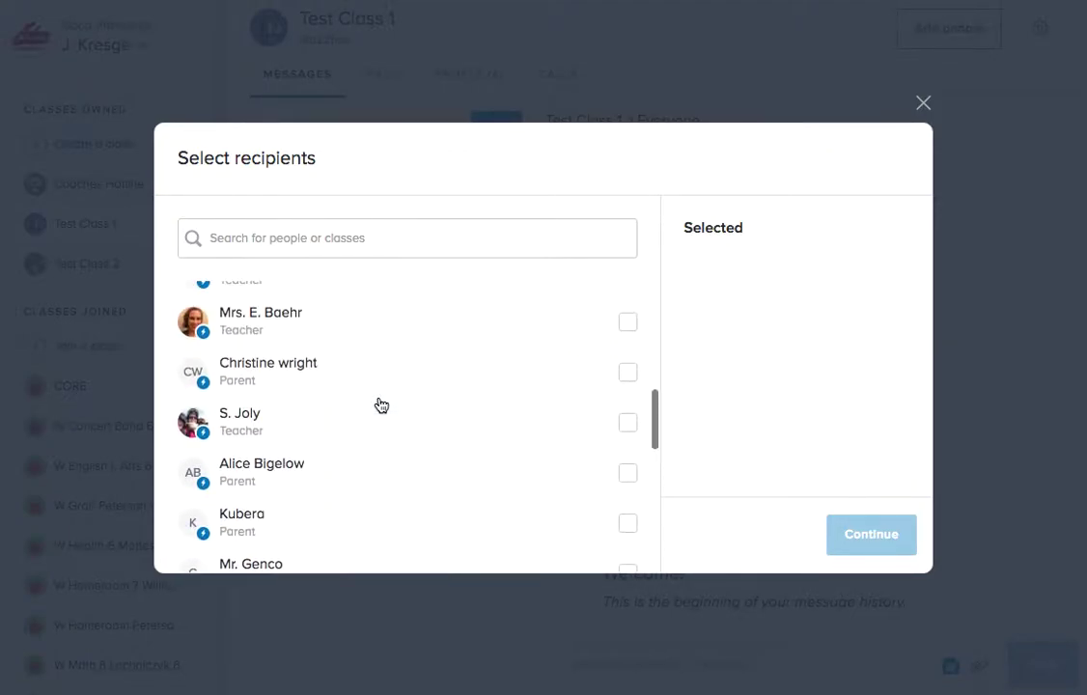
# Address the message to the teacher found by name search and paste the Test Class 1 welcome text.
pyautogui.click(322, 237)
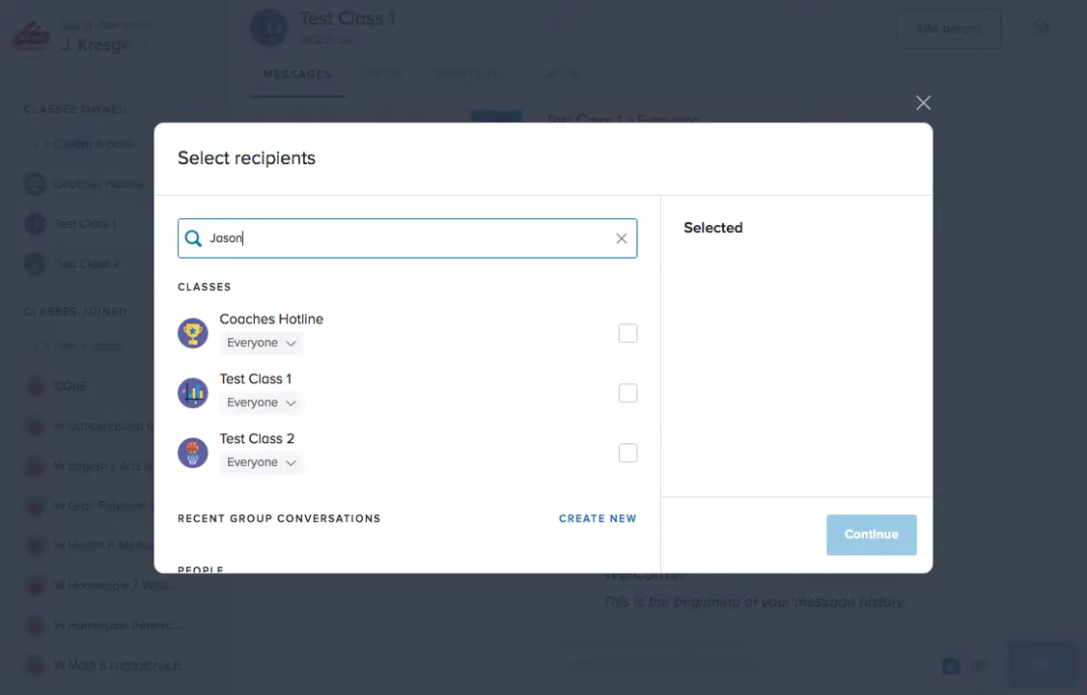
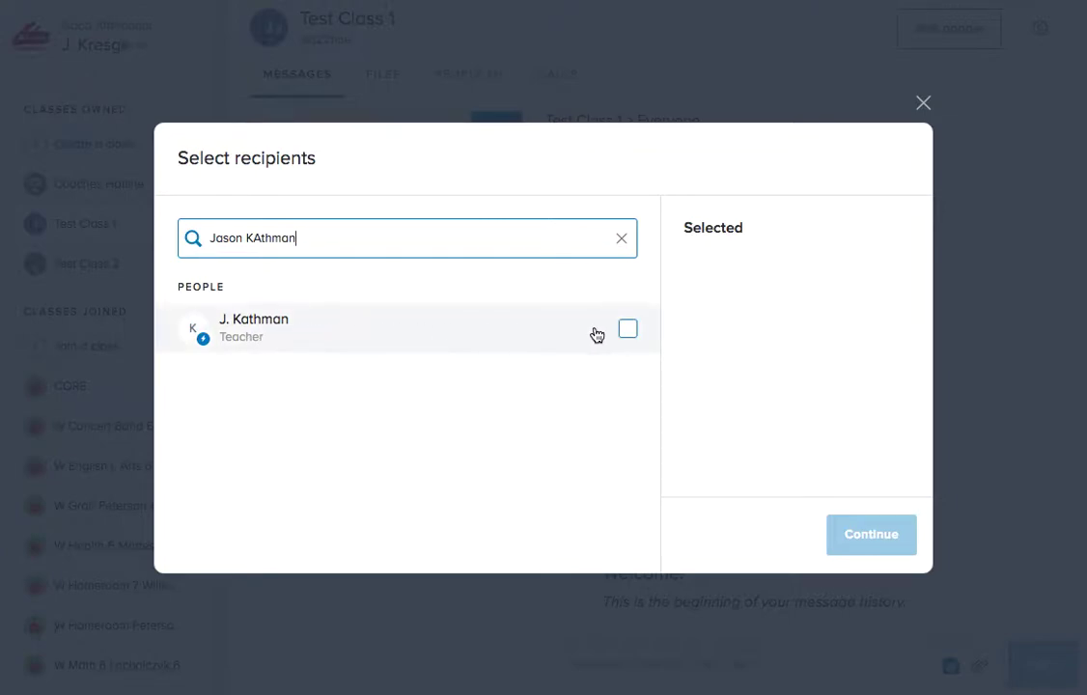
pyautogui.click(625, 329)
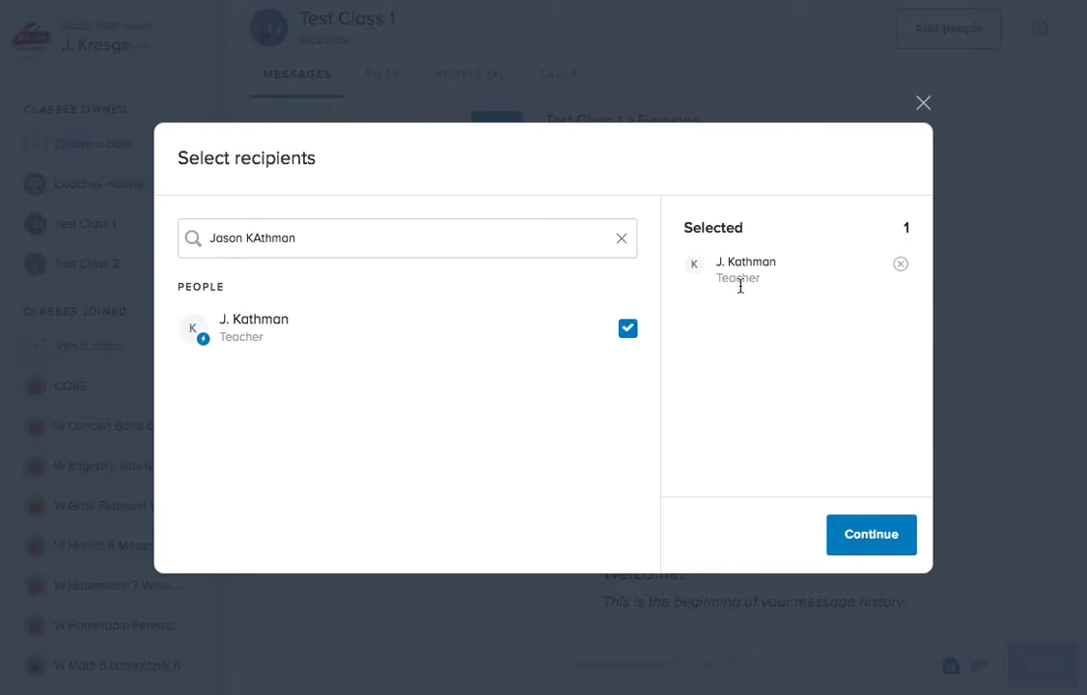
pyautogui.click(872, 533)
pyautogui.write("Welcome to Test Class 1! I'm looking forward to using Remind to share updates, notes, and more. Thanks for joining!")
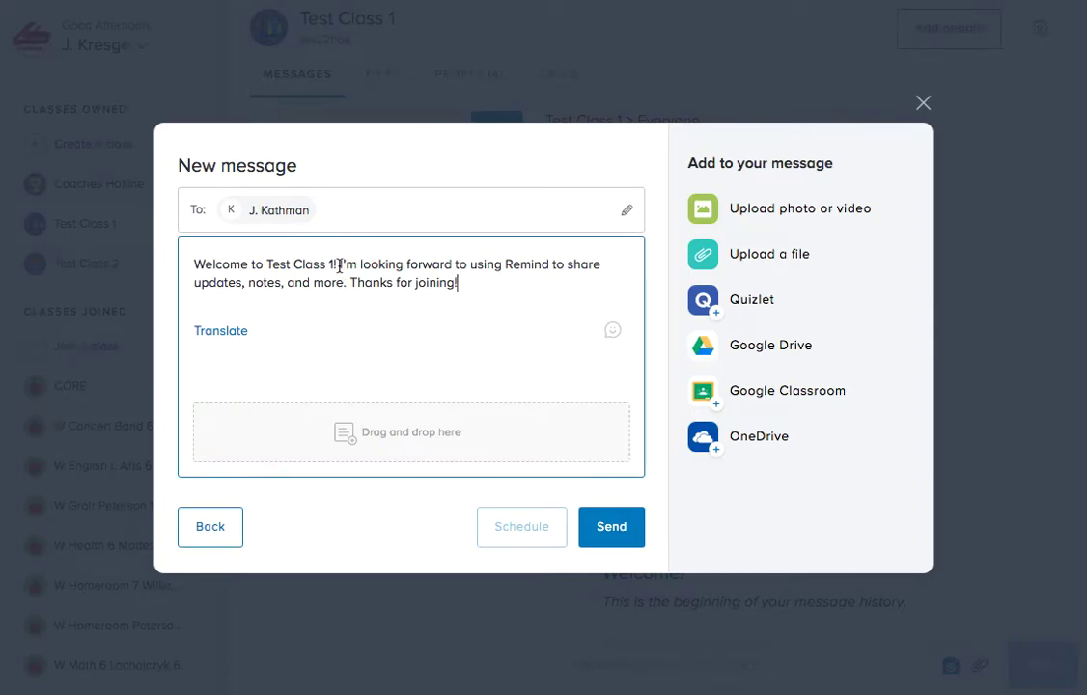
# Trim the body to the first welcome sentence, opening with the recipient's first name and a comma.
pyautogui.moveTo(338, 265); pyautogui.dragTo(504, 315)
pyautogui.press('BackSpace')
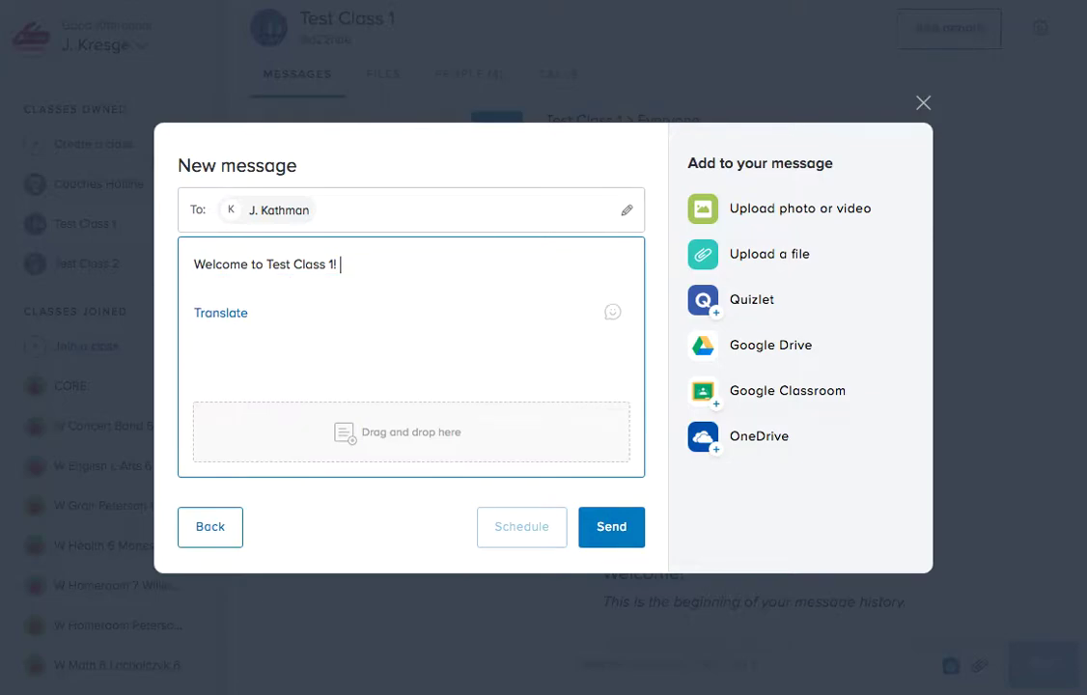
pyautogui.click(206, 264)
pyautogui.press('BackSpace')
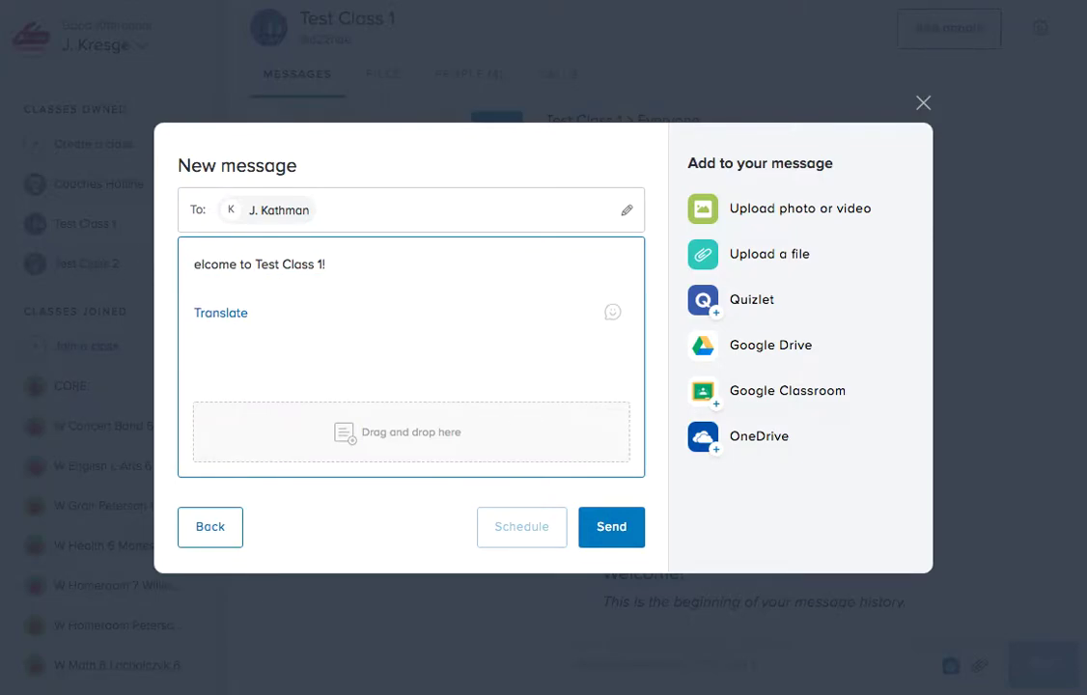
pyautogui.write('Jason')
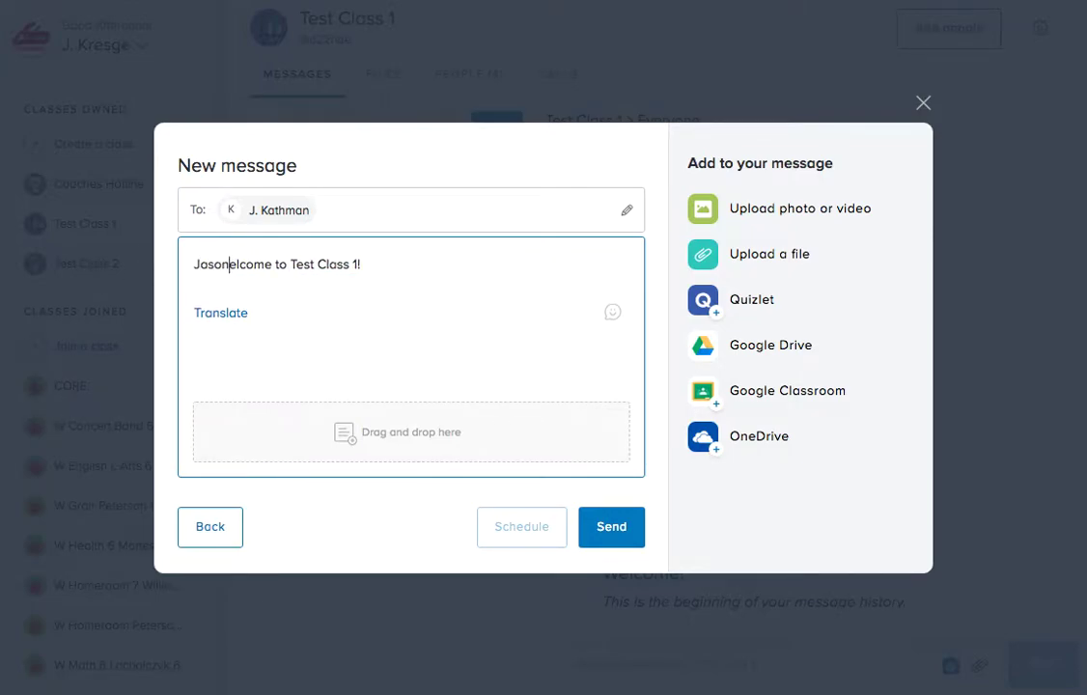
pyautogui.write(', w')
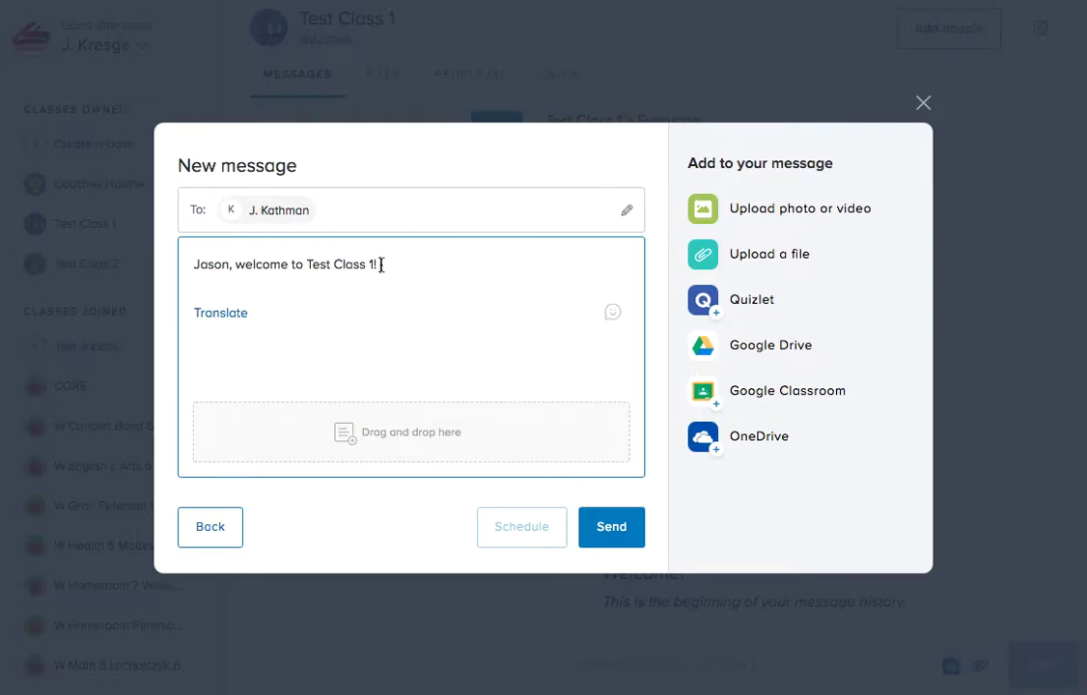
# Translate the greeting line into Spanish: 'bienvenido a la clase de prueba 1!'.
pyautogui.moveTo(381, 265); pyautogui.dragTo(198, 255)
pyautogui.hotkey('ctrl', 'c')
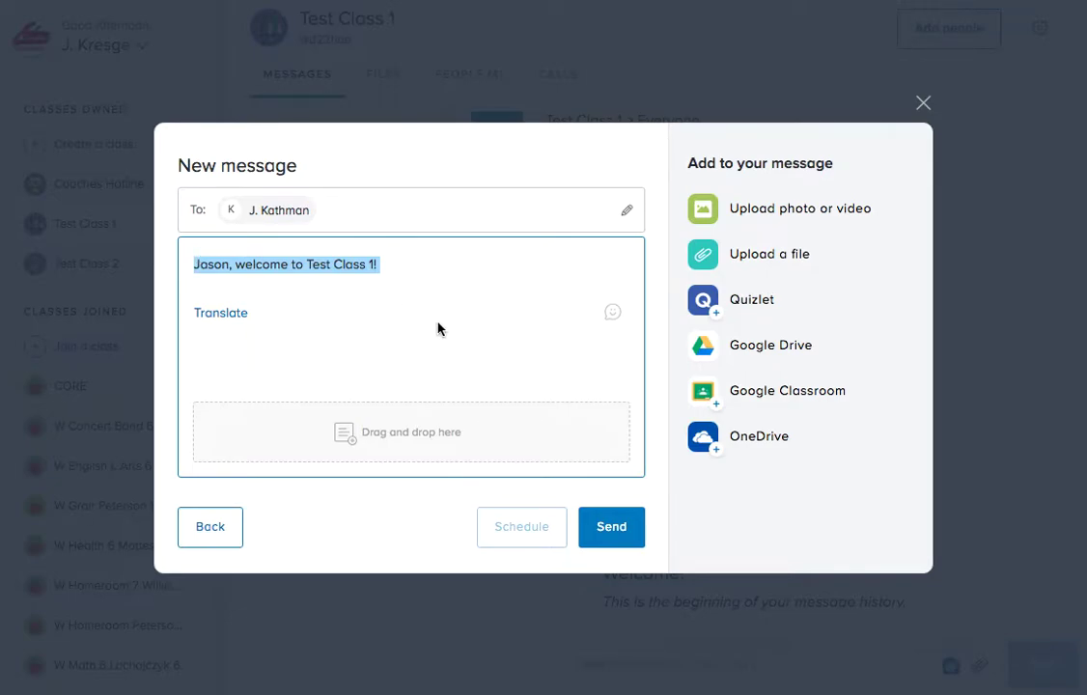
pyautogui.click(223, 321)
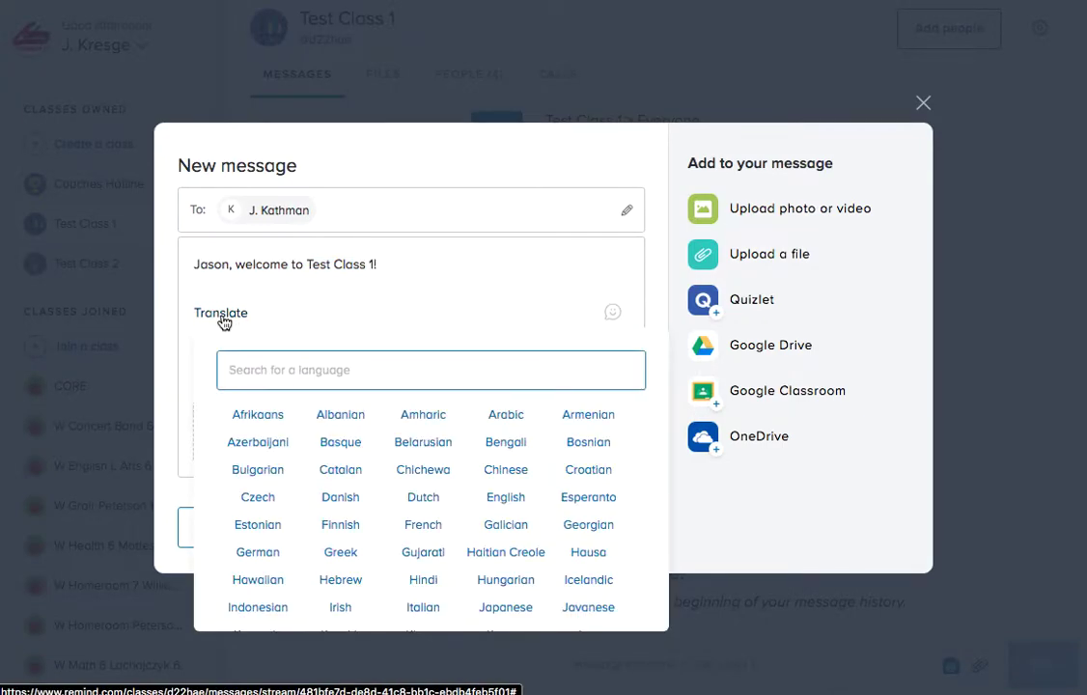
pyautogui.write('Spanish')
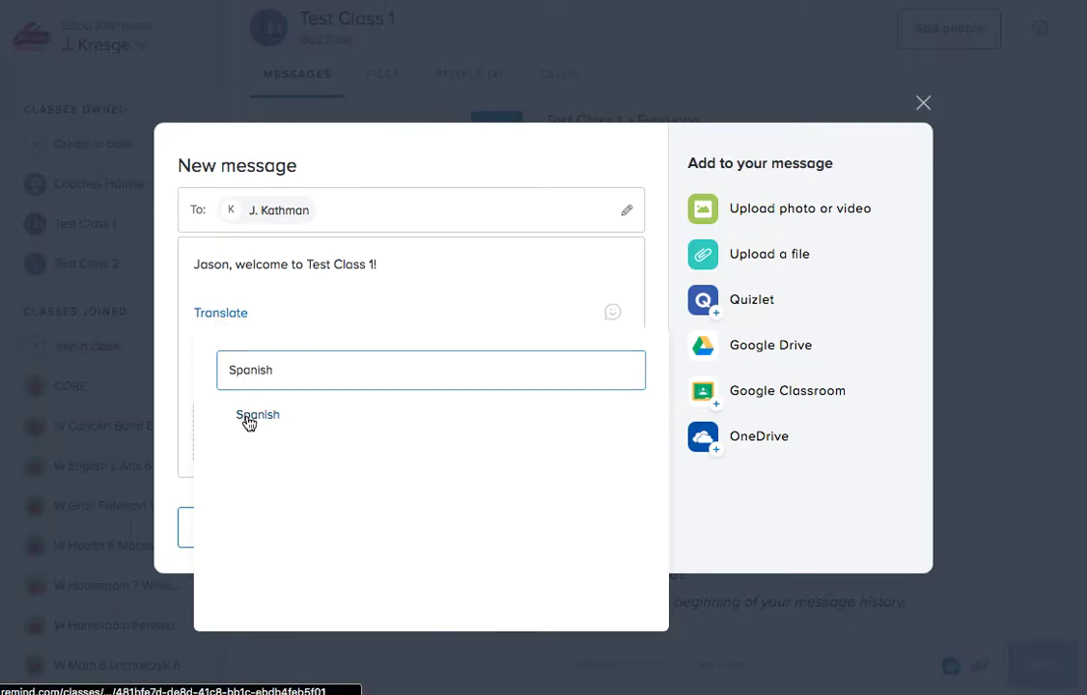
pyautogui.click(249, 417)
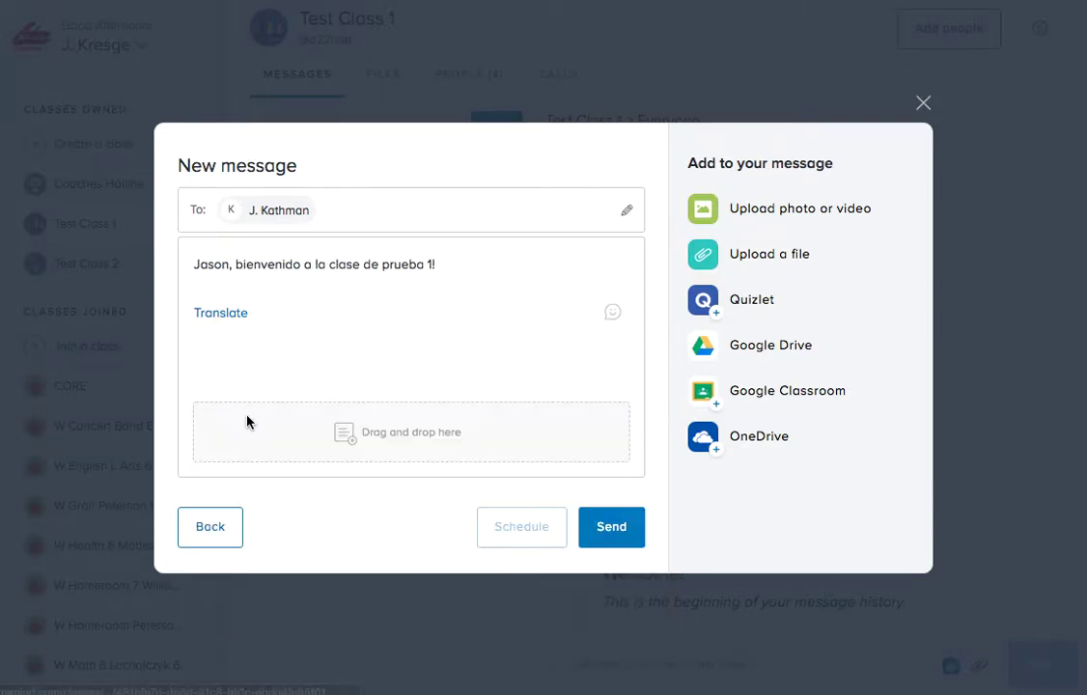
pyautogui.click(196, 263)
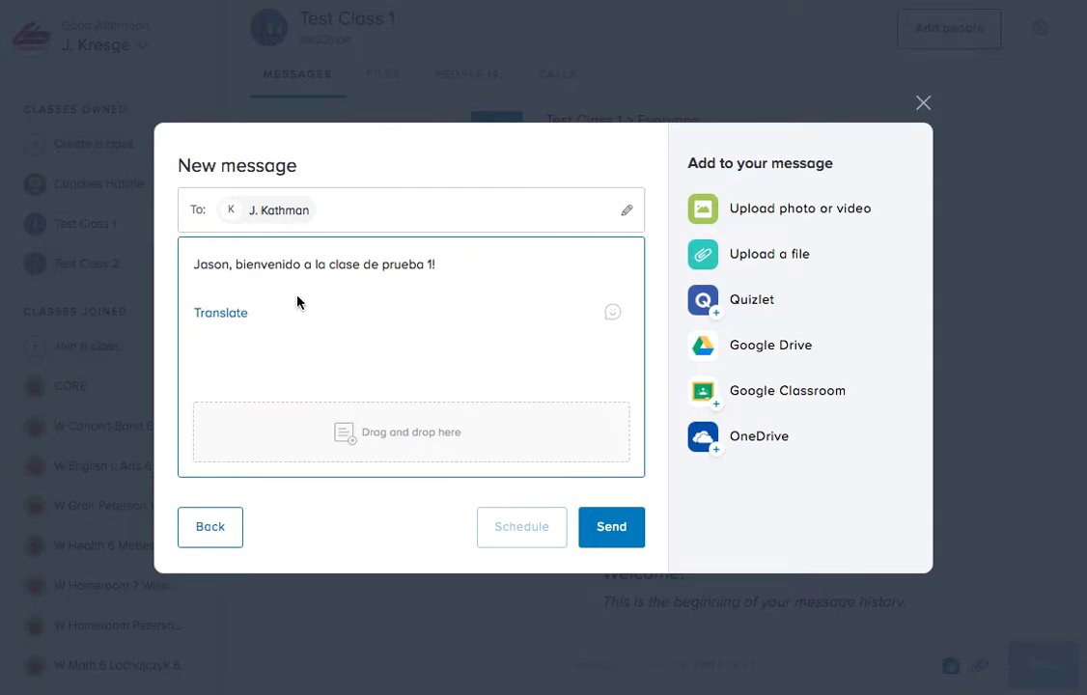
# Paste the English welcome line above the Spanish one, separated by a blank line.
pyautogui.hotkey('ctrl', 'v')
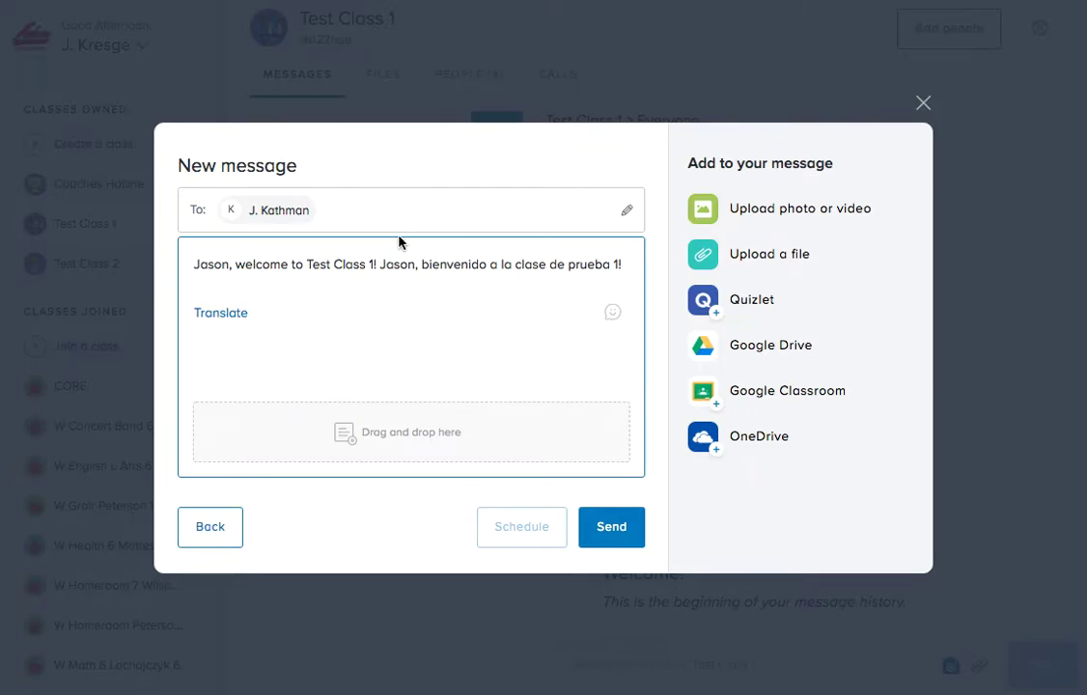
pyautogui.press('Return')
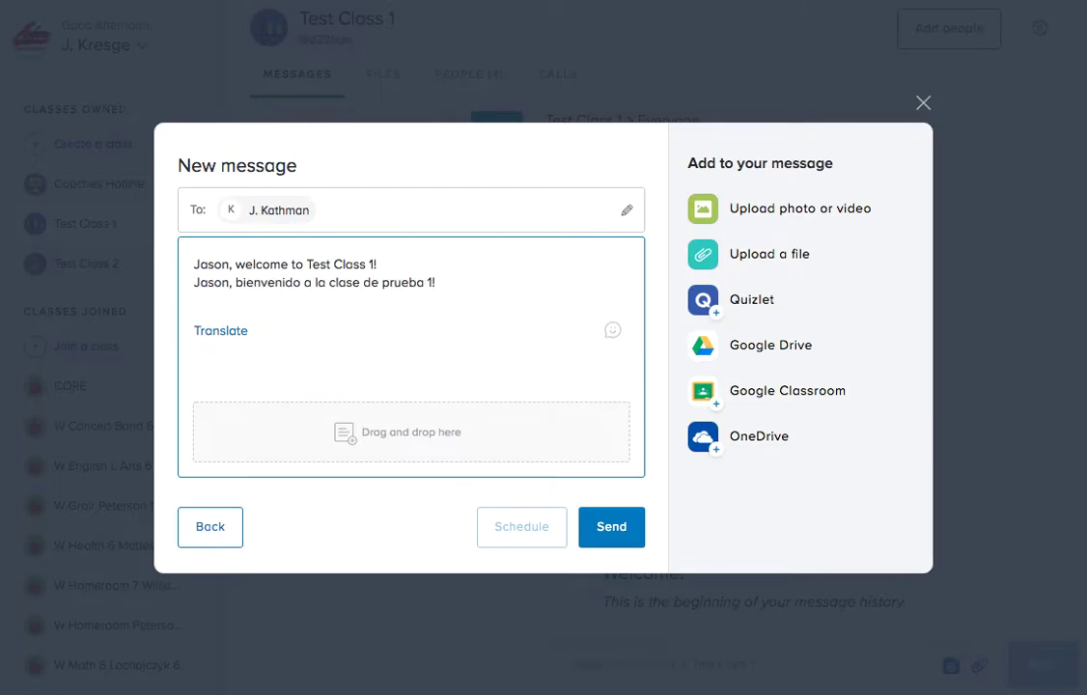
pyautogui.press('Return')
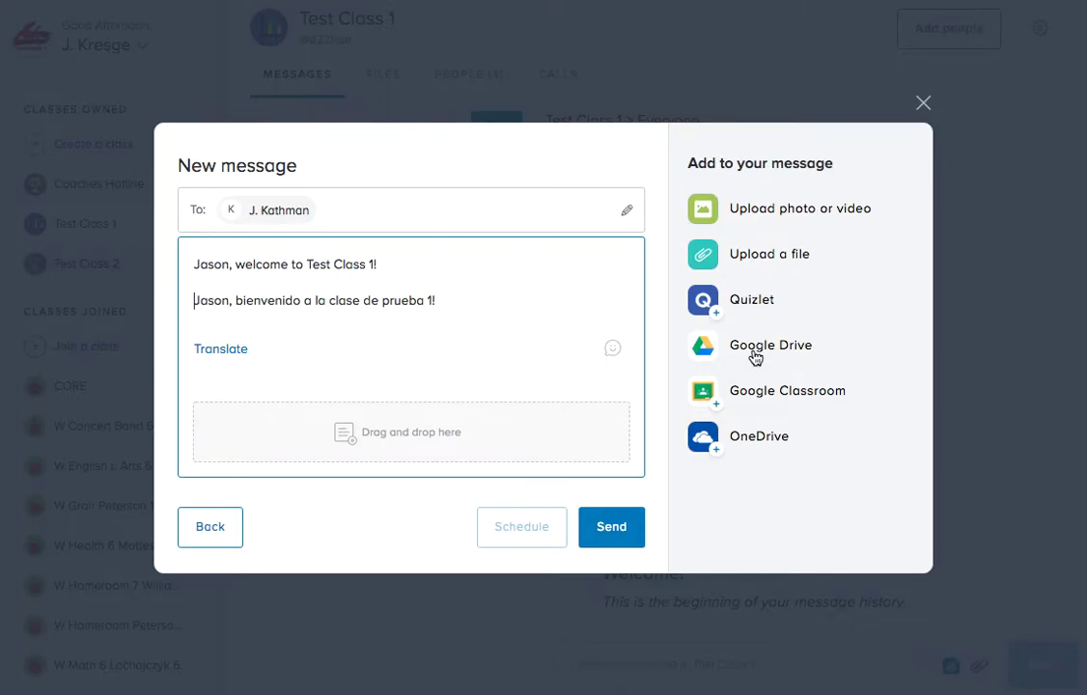
pyautogui.click(740, 255)
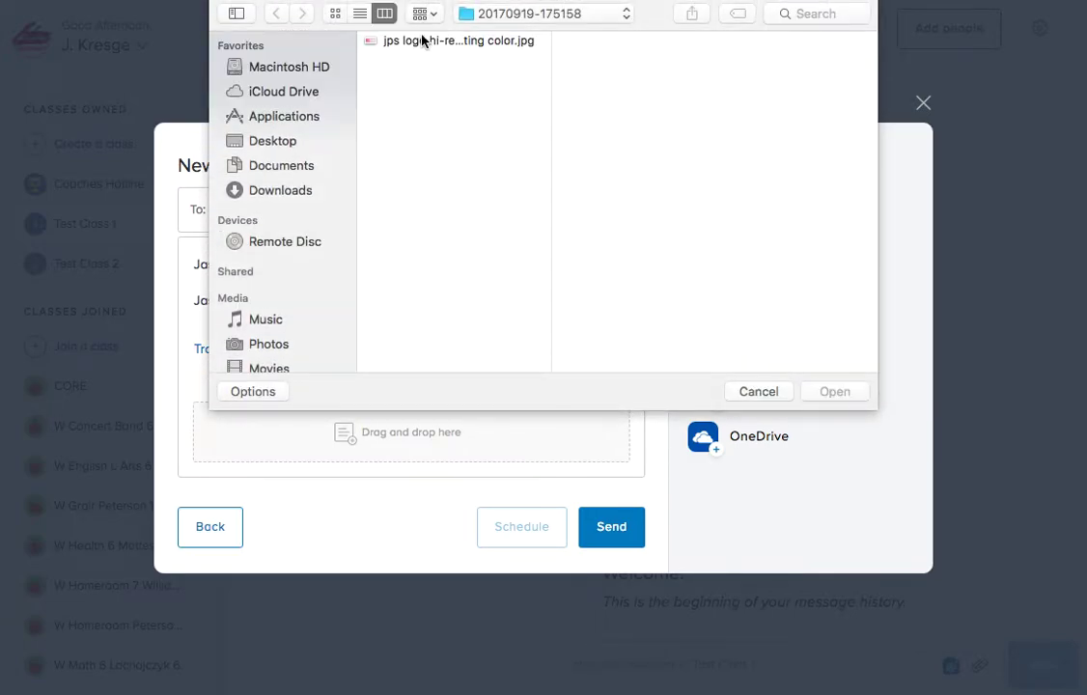
pyautogui.click(420, 40)
pyautogui.click(831, 392)
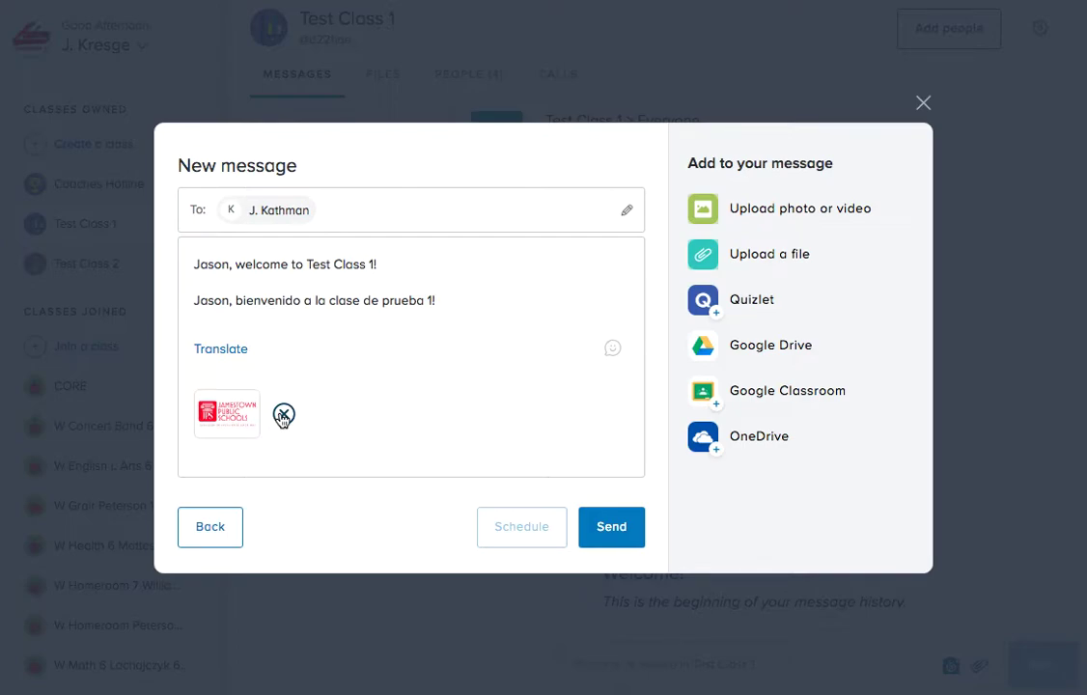
pyautogui.click(283, 415)
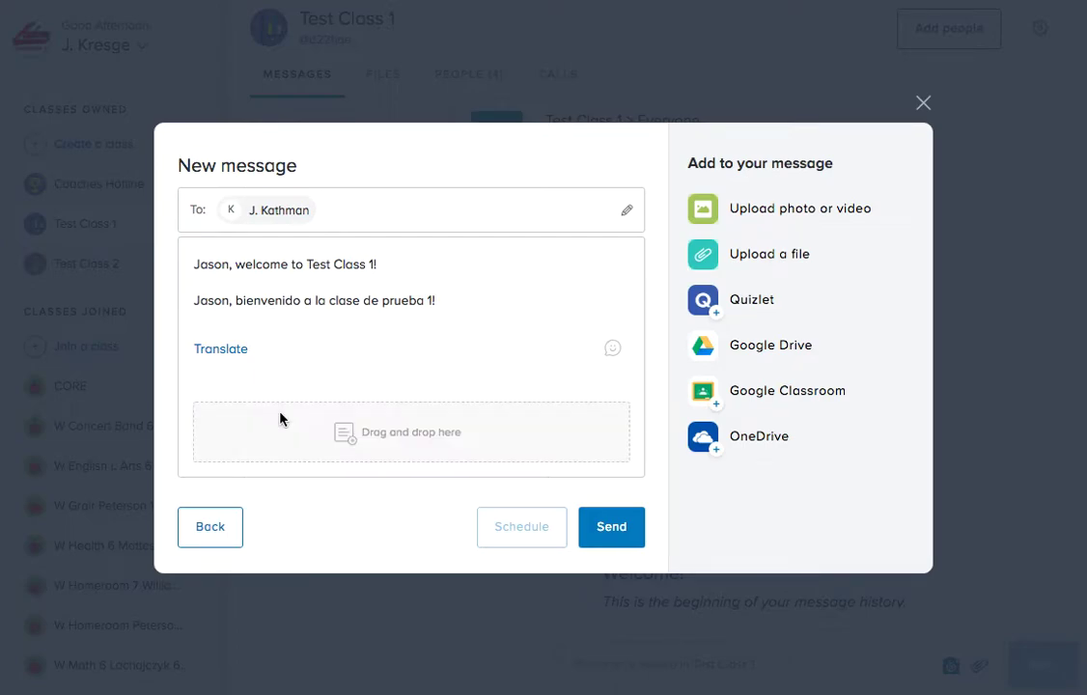
# Attach the Grade Two Social Studies Framework from Google Drive, then remove it again.
pyautogui.click(748, 347)
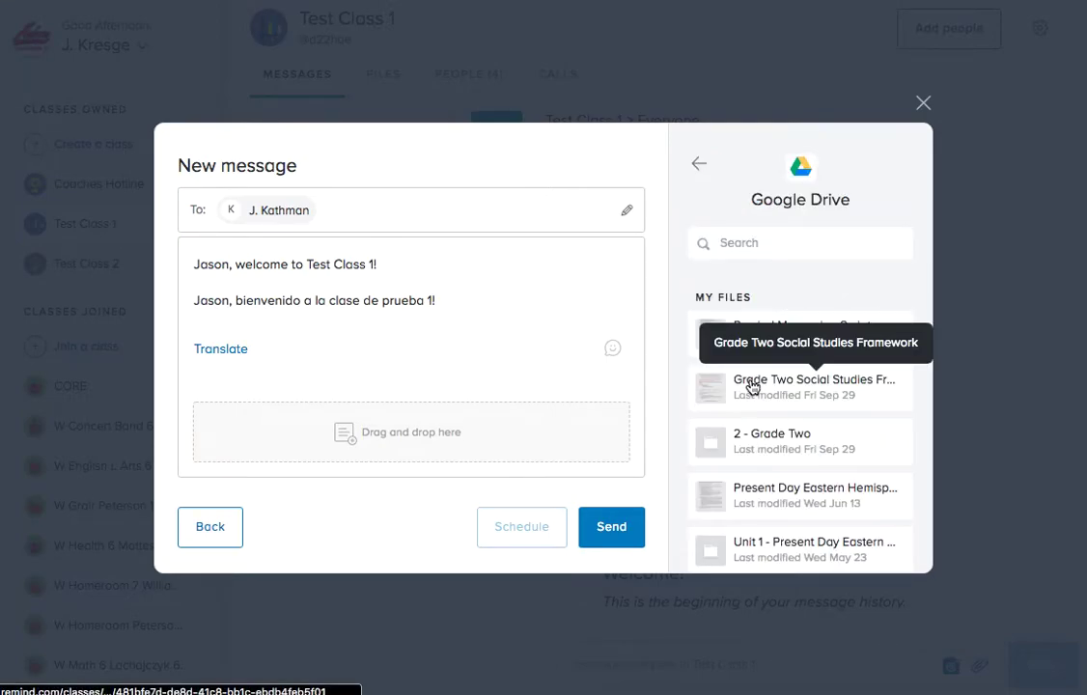
pyautogui.click(752, 384)
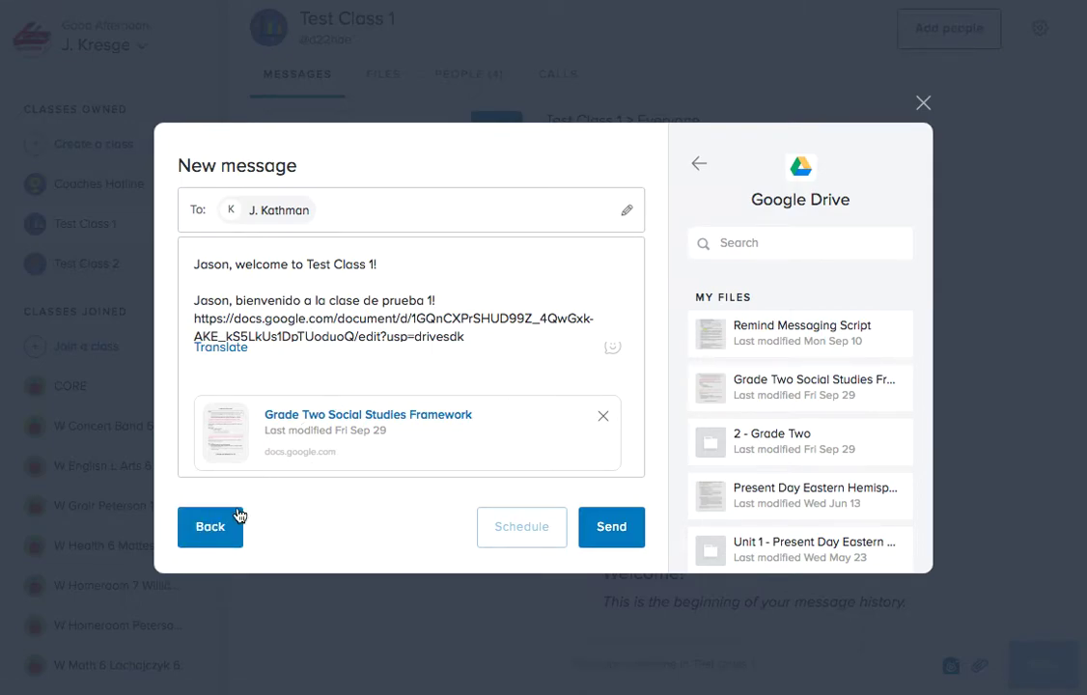
pyautogui.click(602, 416)
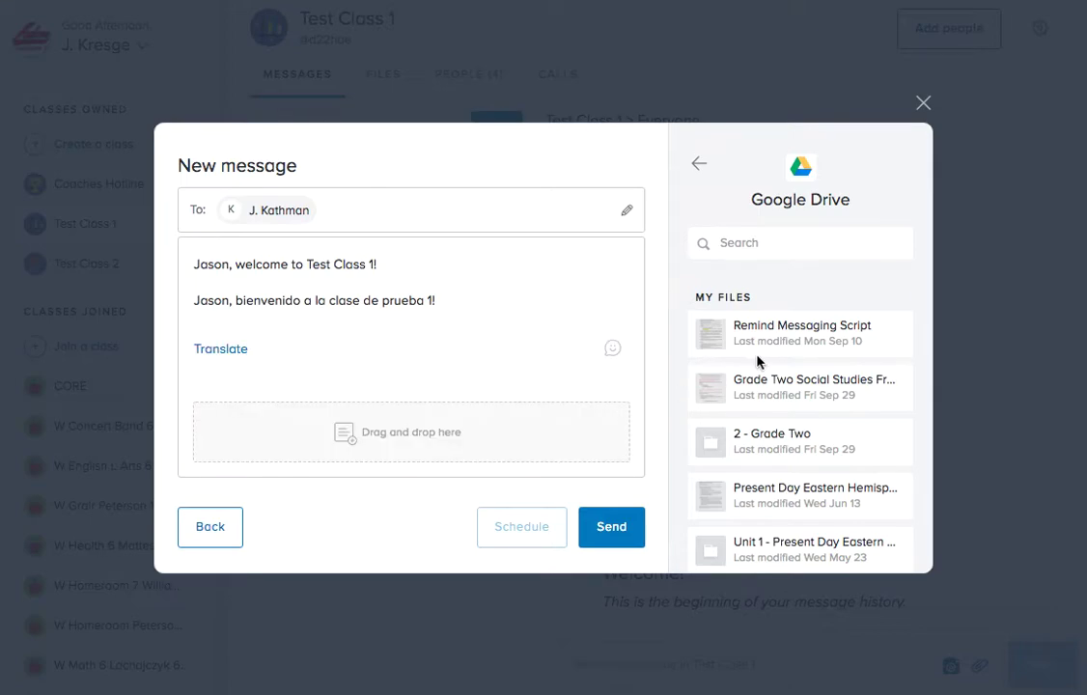
# Upload the JPS logo jpg from the computer as the message attachment.
pyautogui.click(700, 166)
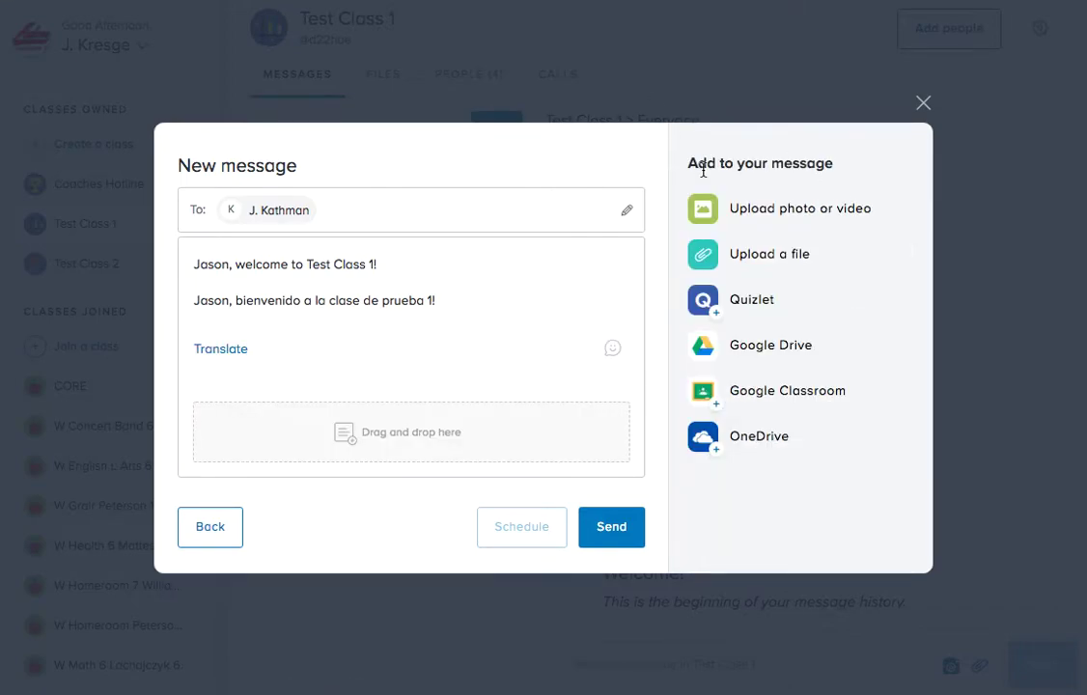
pyautogui.click(750, 255)
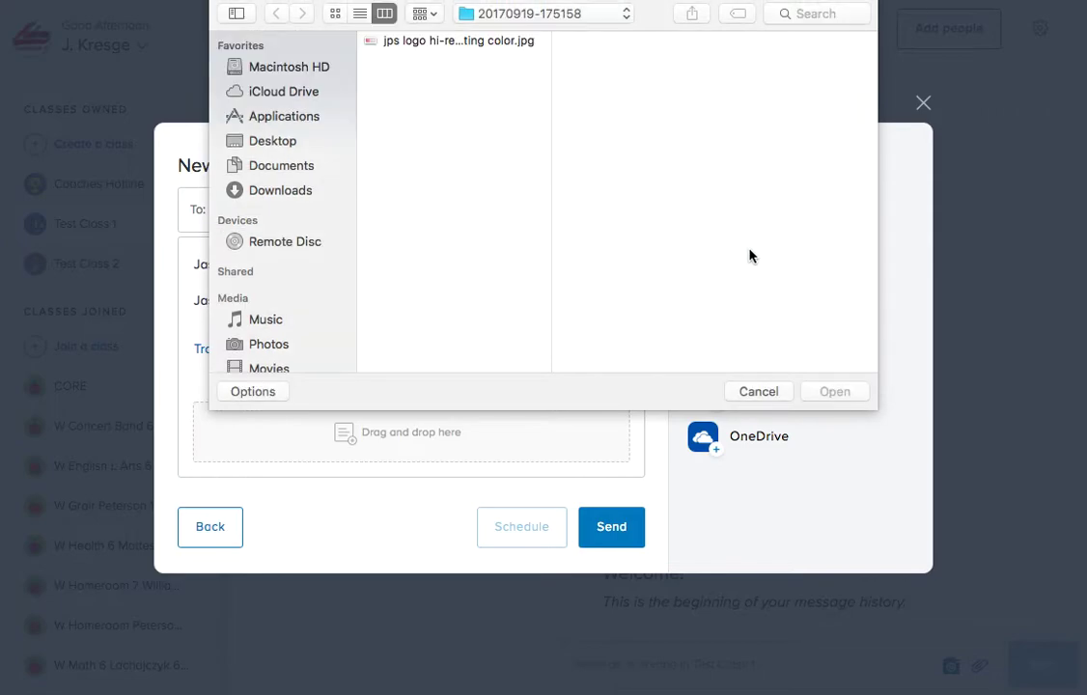
pyautogui.click(505, 42)
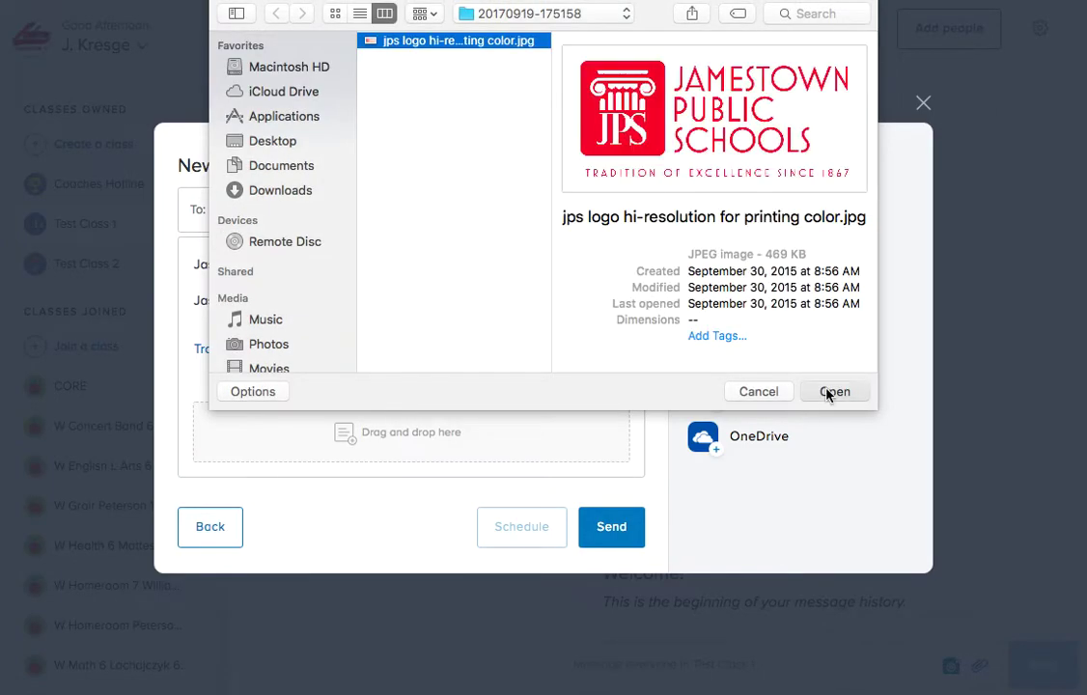
pyautogui.click(832, 390)
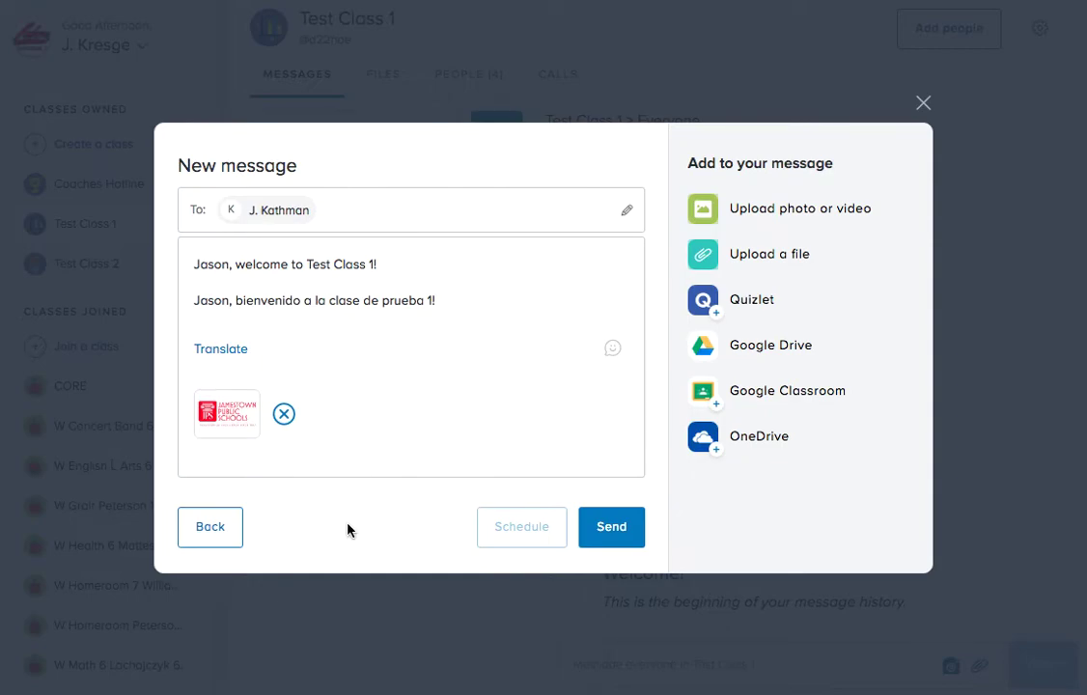
# Send the message and view it in the teacher's Test Class 1 conversation.
pyautogui.click(612, 526)
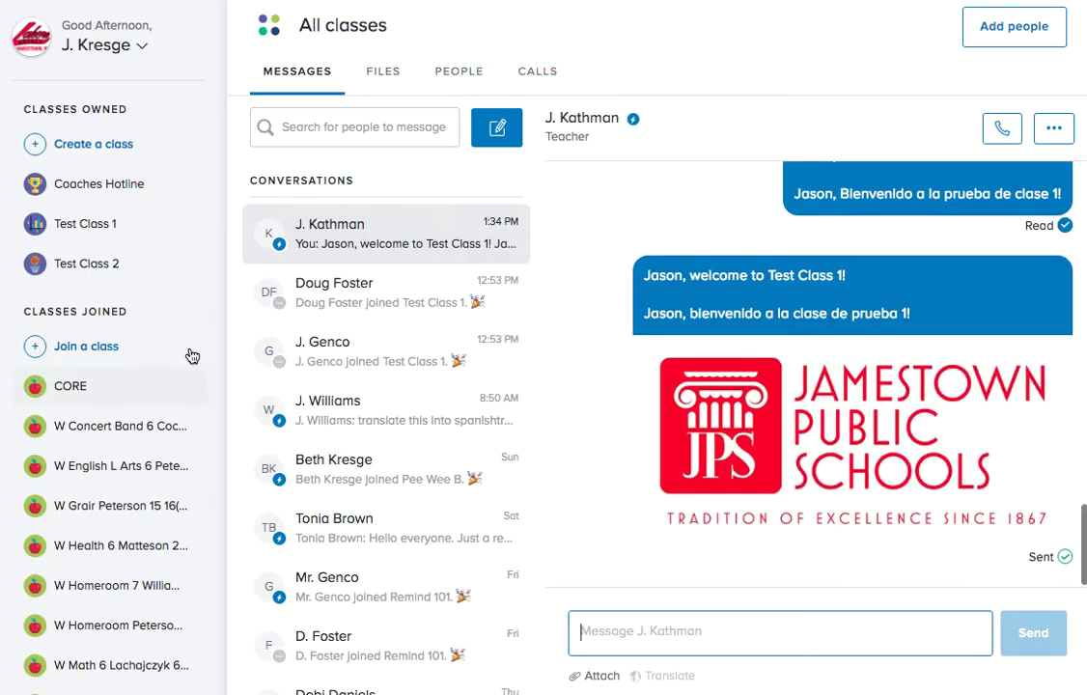
pyautogui.click(111, 237)
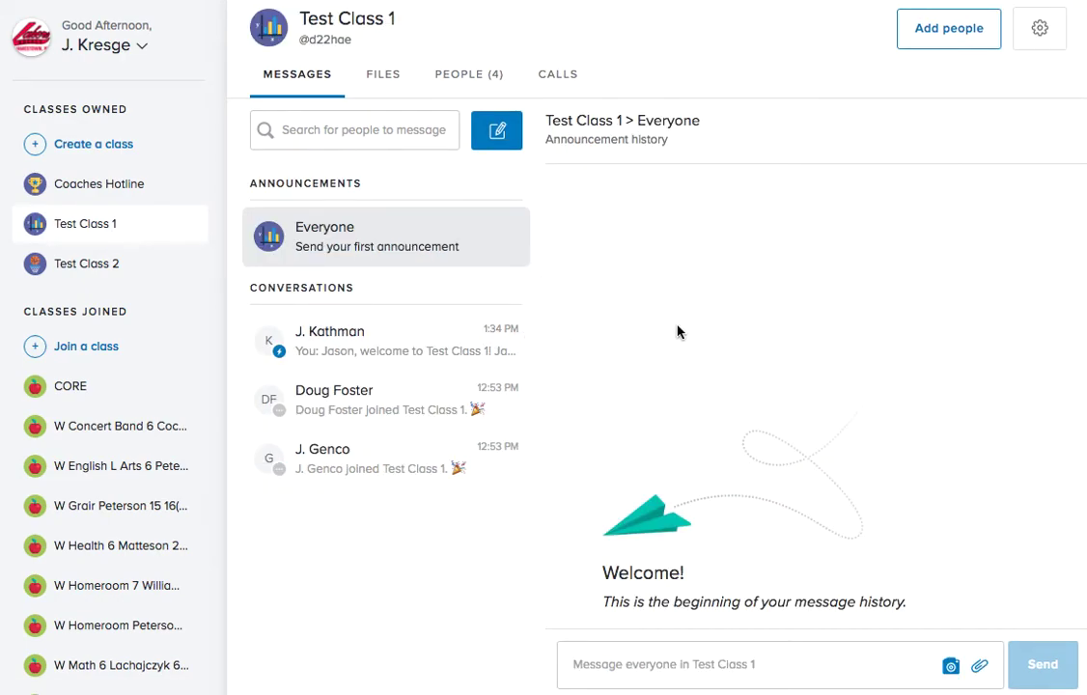
pyautogui.click(395, 333)
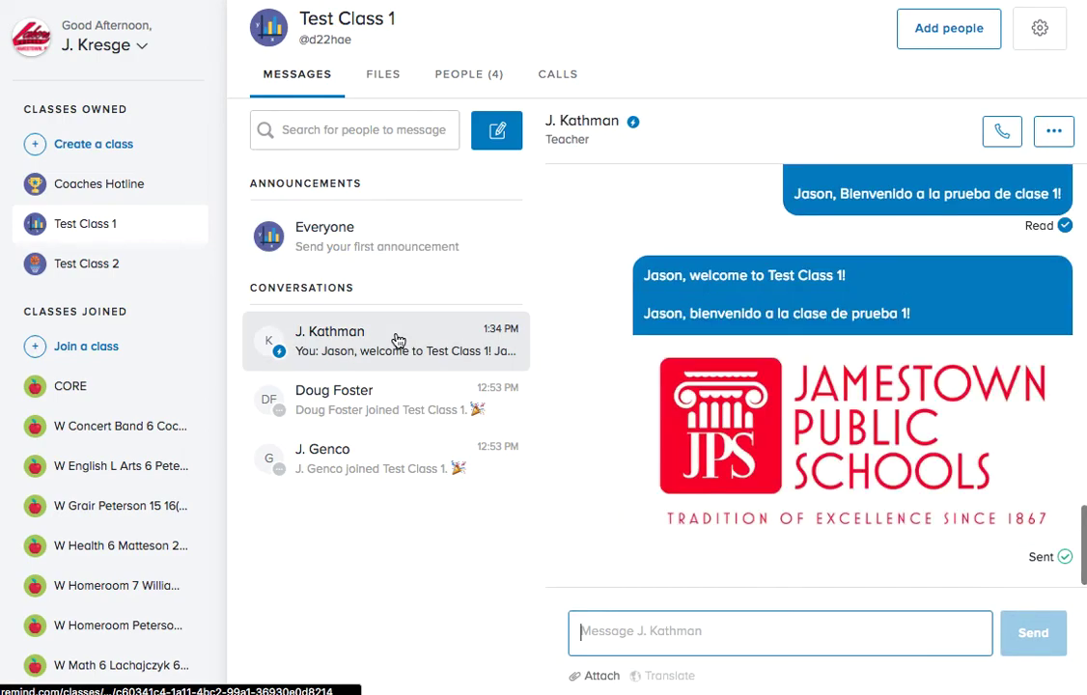